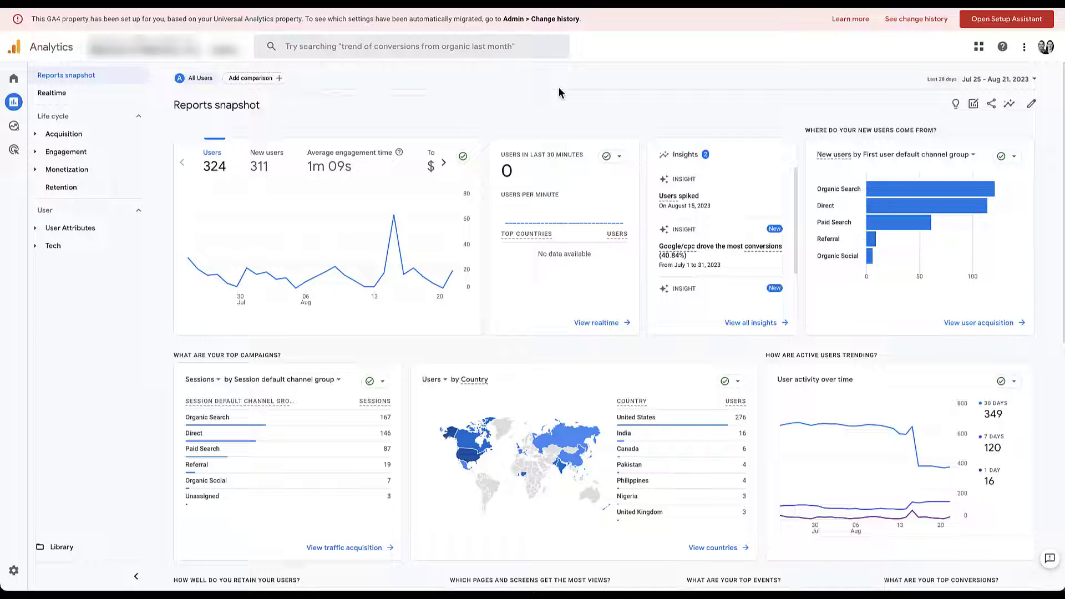
Expand the Acquisition, User Attributes and Engagement report groups, then go to the Library.
mouse_move(17, 119)
click(38, 136)
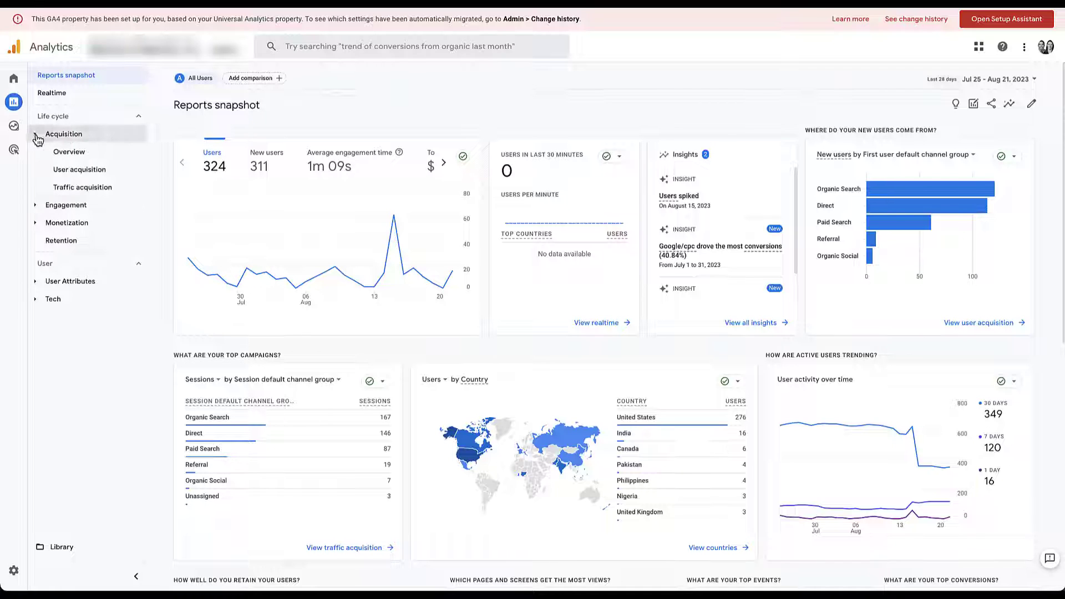
click(110, 136)
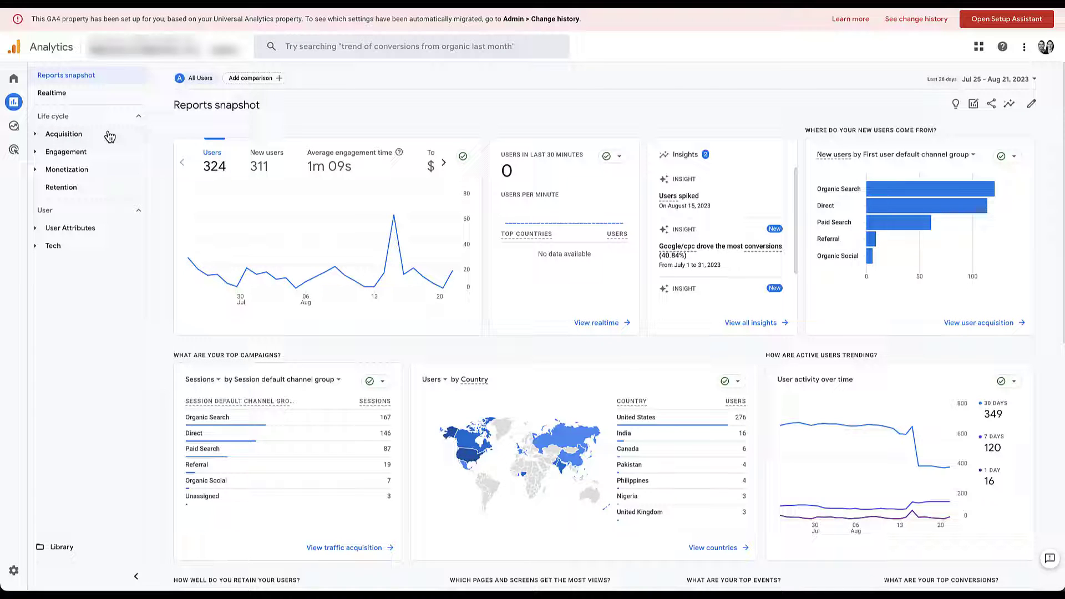
click(109, 137)
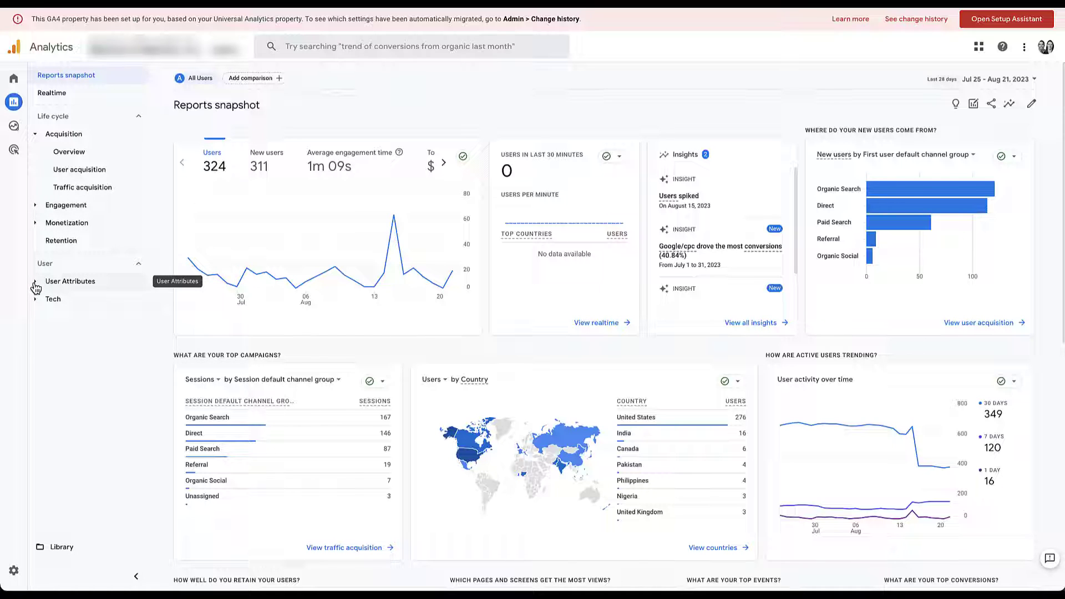
click(35, 283)
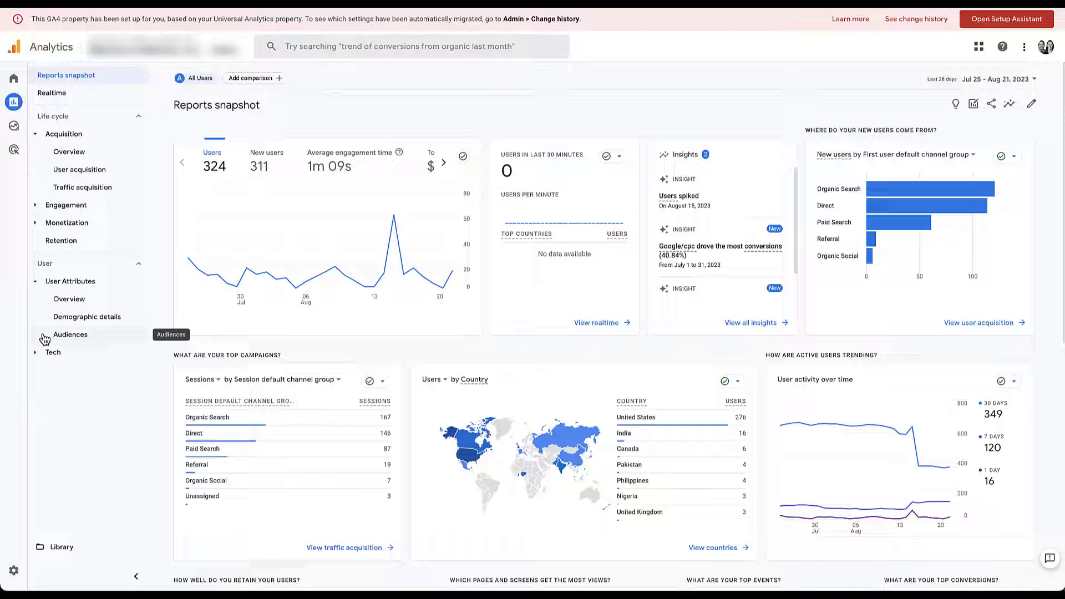
click(34, 207)
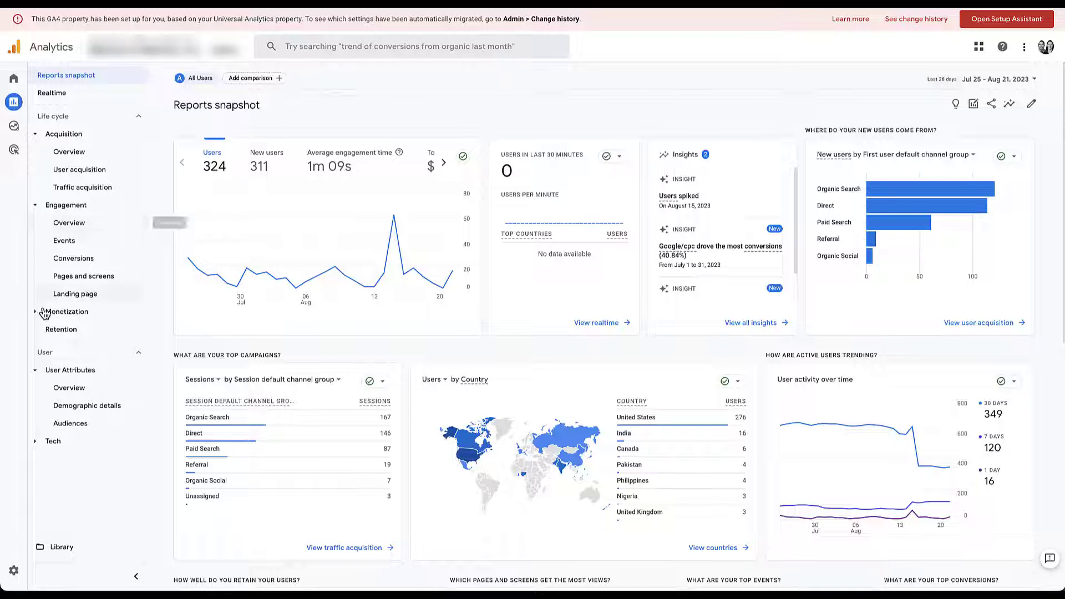
click(61, 547)
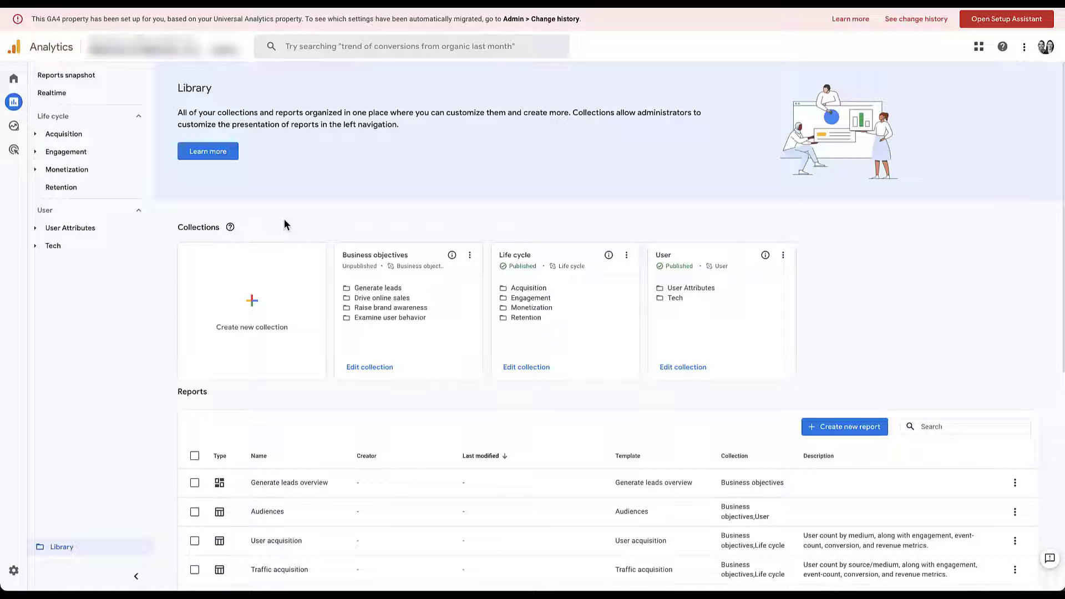
Create a new collection from the Blank template.
click(255, 309)
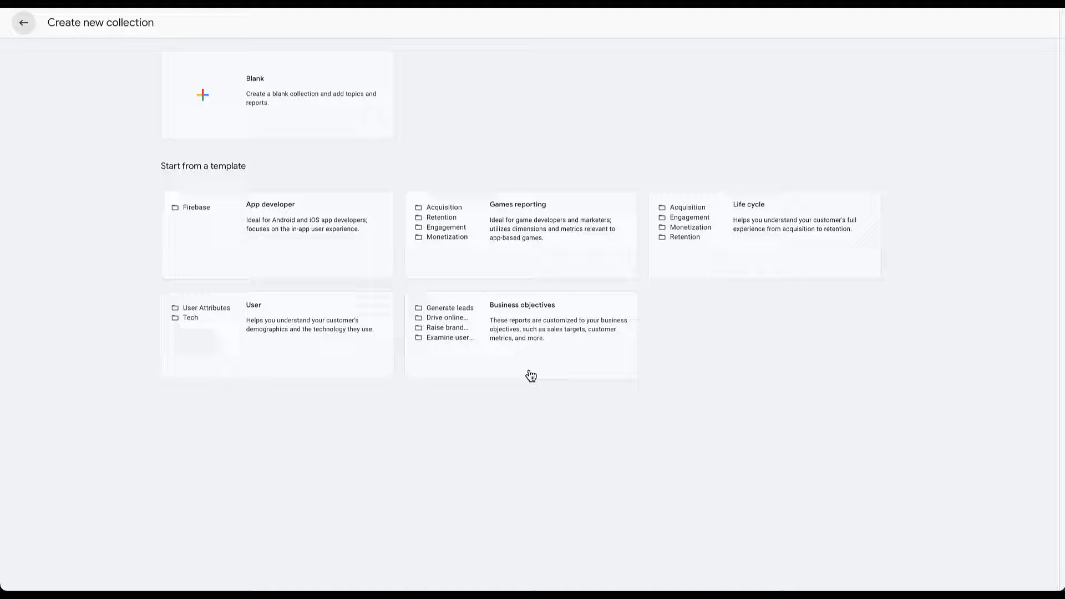
click(287, 120)
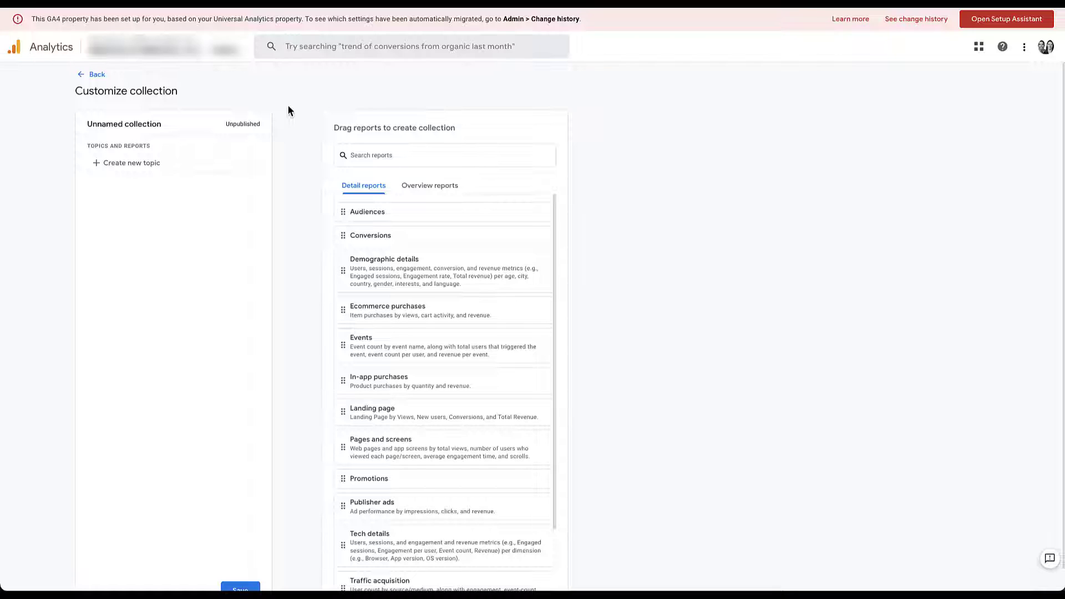
Rename the unnamed collection to 'Example Collection'.
click(186, 128)
text(Example Collection)
click(283, 118)
Add a new topic named 'Example Topic' to the collection.
click(95, 166)
text(Example Topic)
click(238, 214)
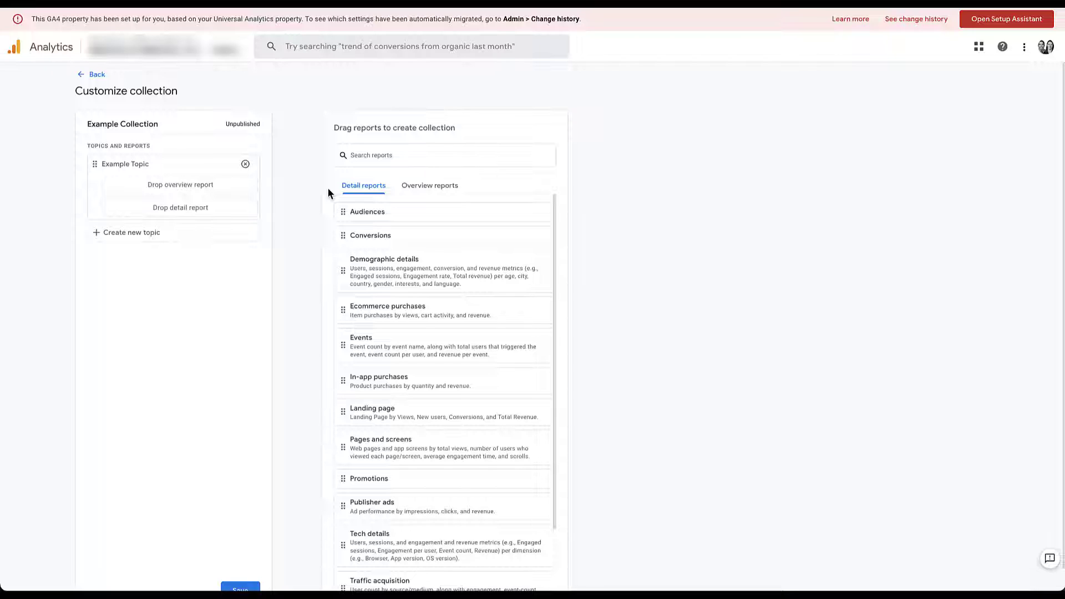
Set Example Topic's overview report to Engagement overview, replacing Acquisition overview.
click(417, 188)
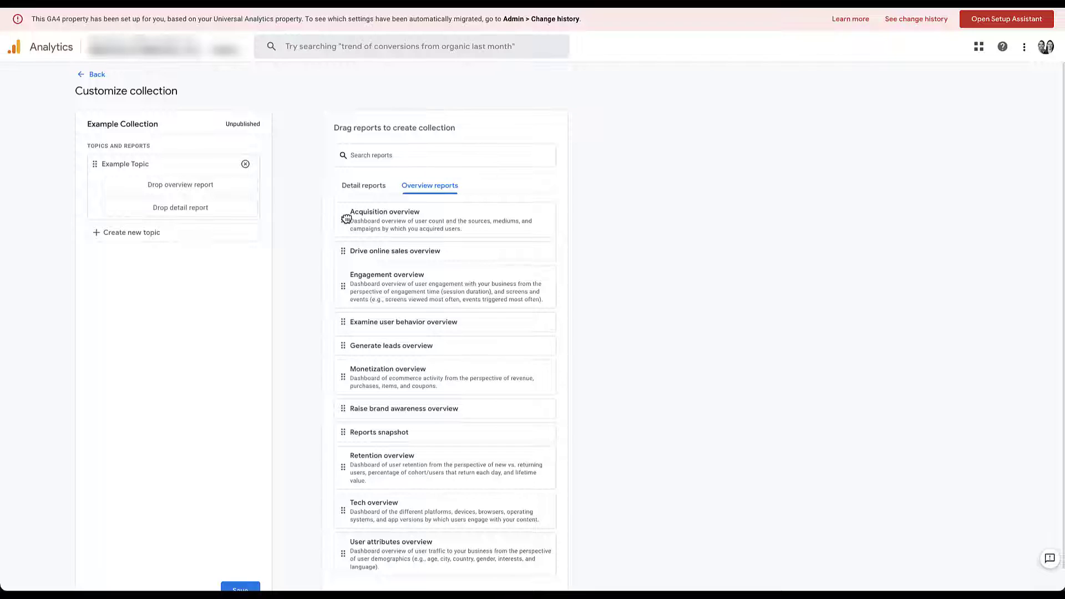
drag(346, 220, 137, 193)
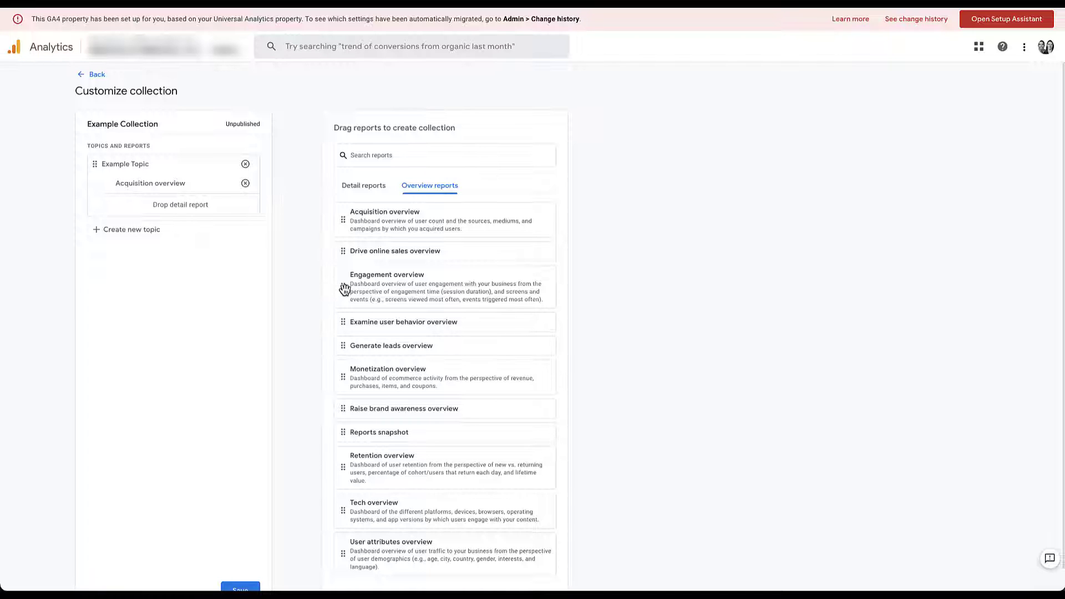
drag(344, 289, 130, 189)
Add the Events and Pages and screens detail reports to Example Topic, Events first, without Tech details.
click(355, 189)
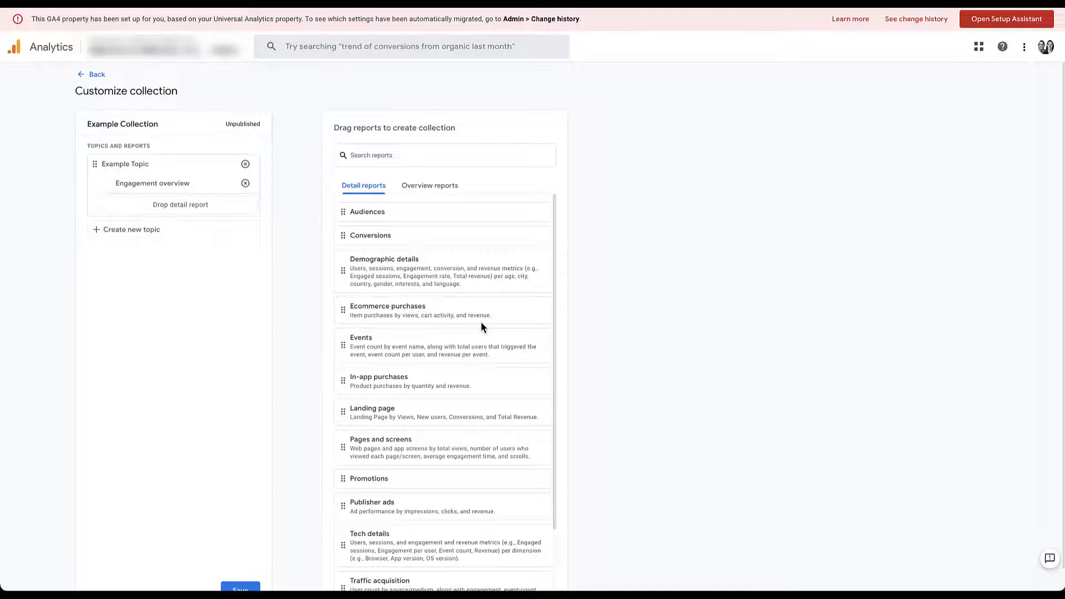
scroll(481, 327, down, 3)
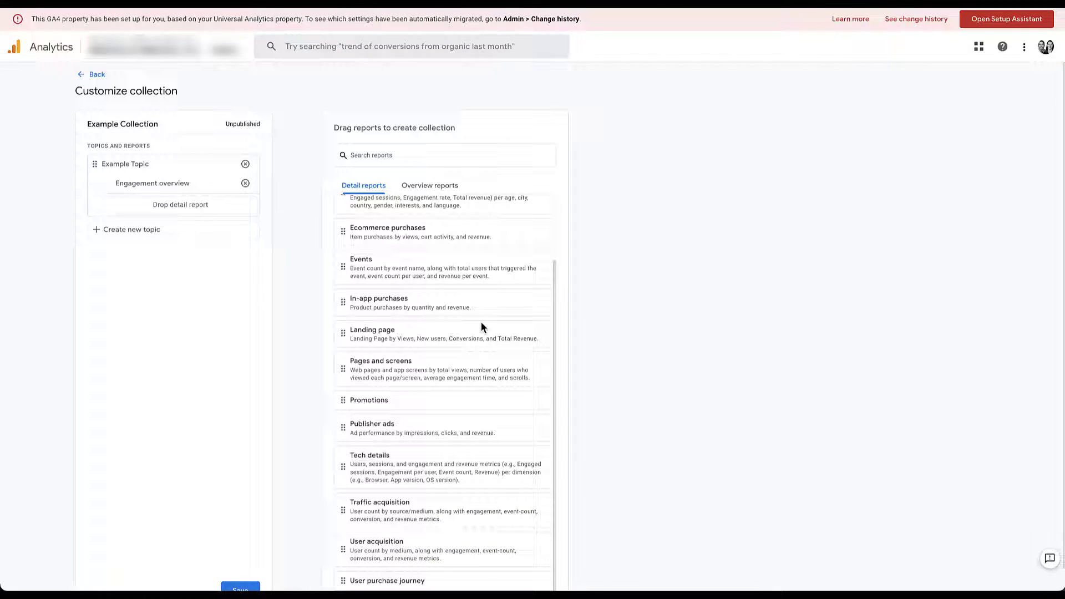
scroll(434, 286, up, 3)
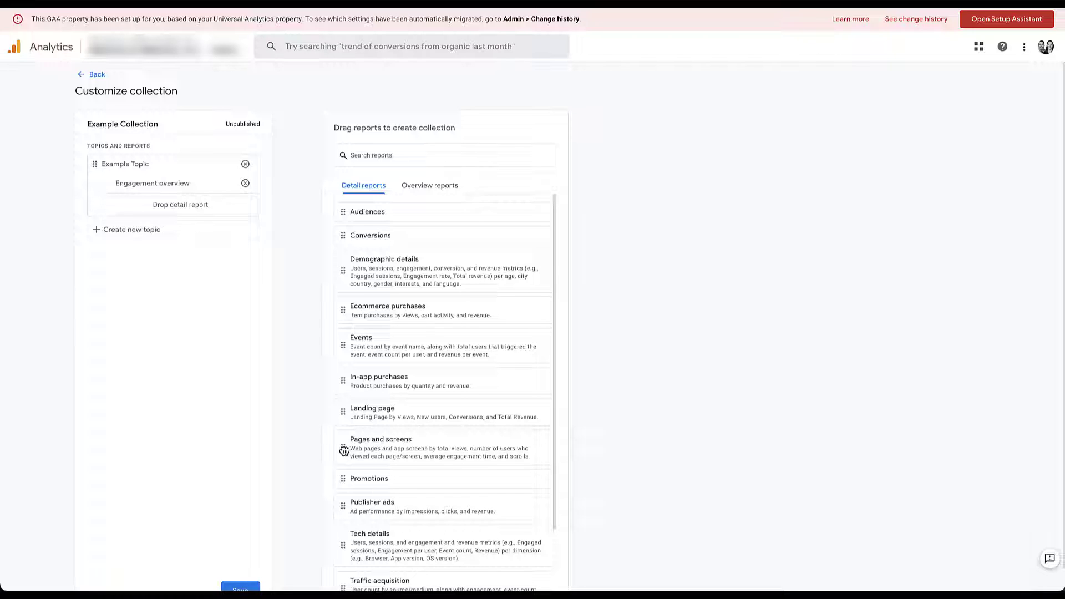
drag(344, 450, 159, 211)
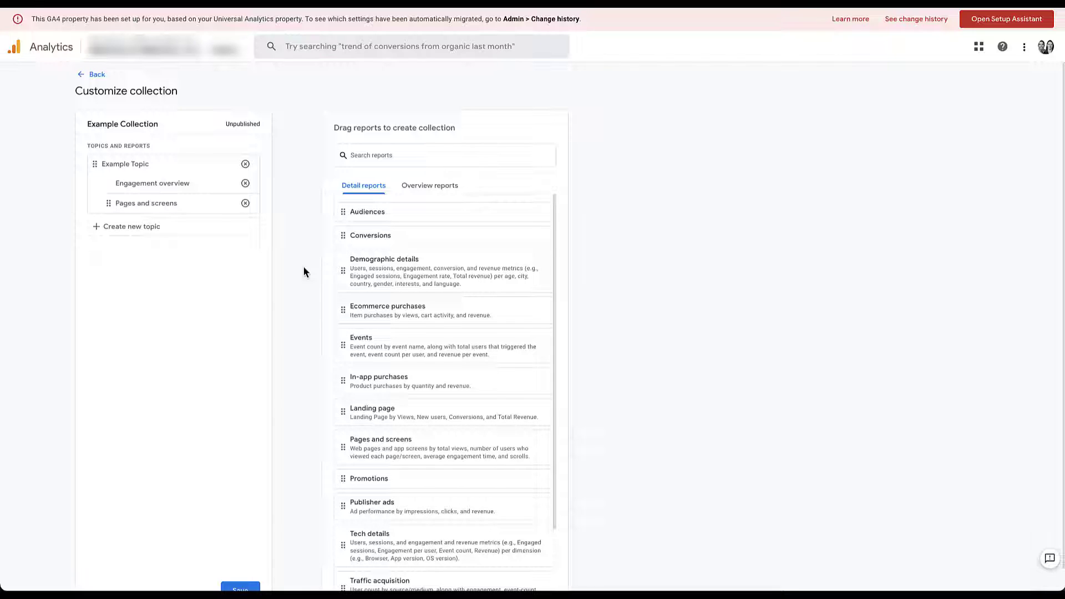
drag(345, 347, 139, 254)
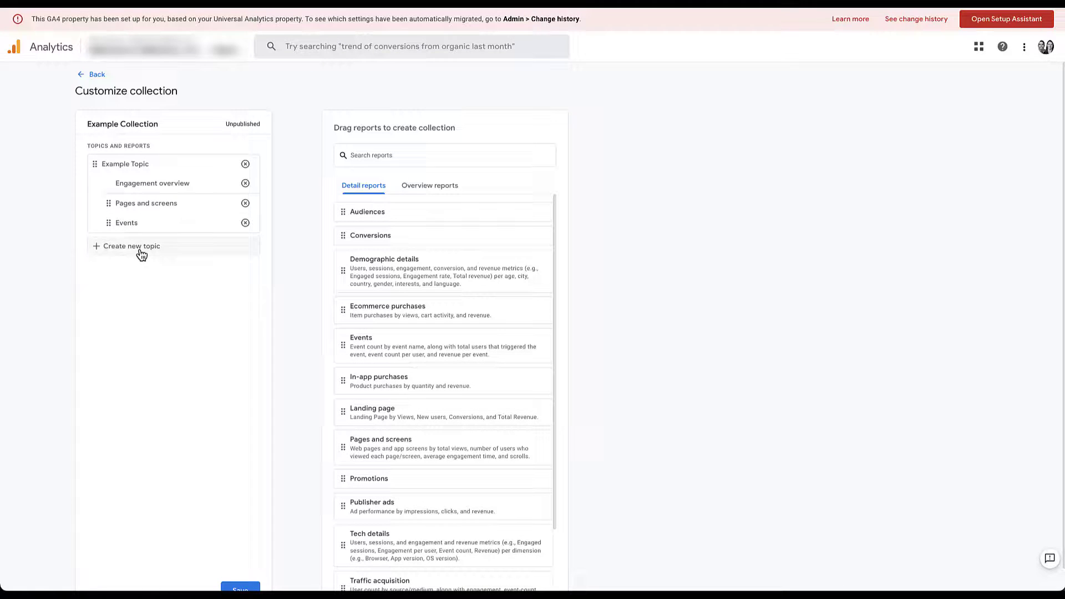
drag(338, 538, 120, 271)
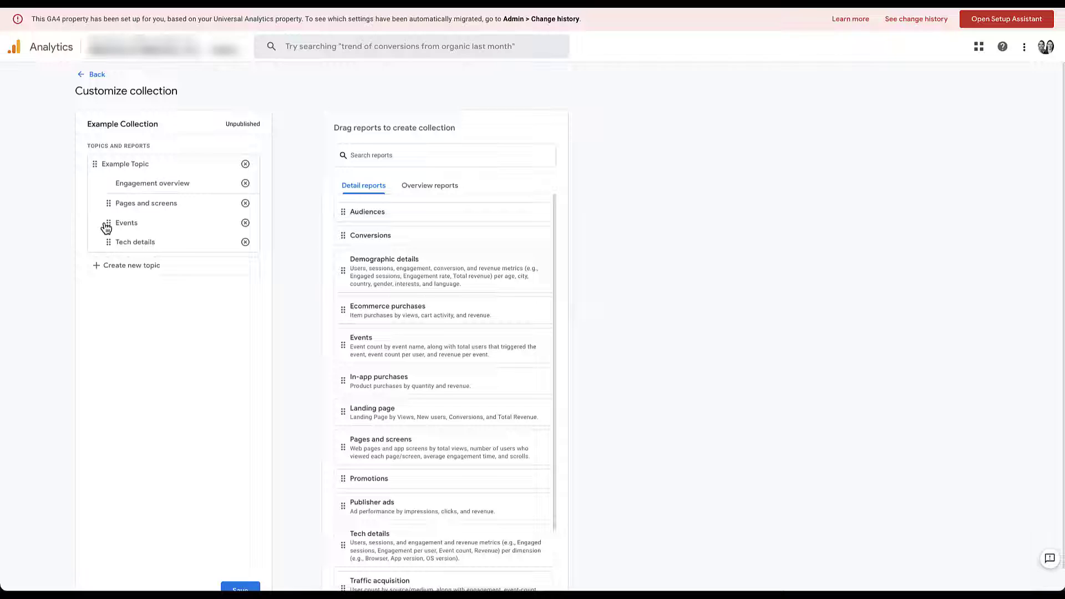
drag(107, 228, 110, 207)
click(246, 242)
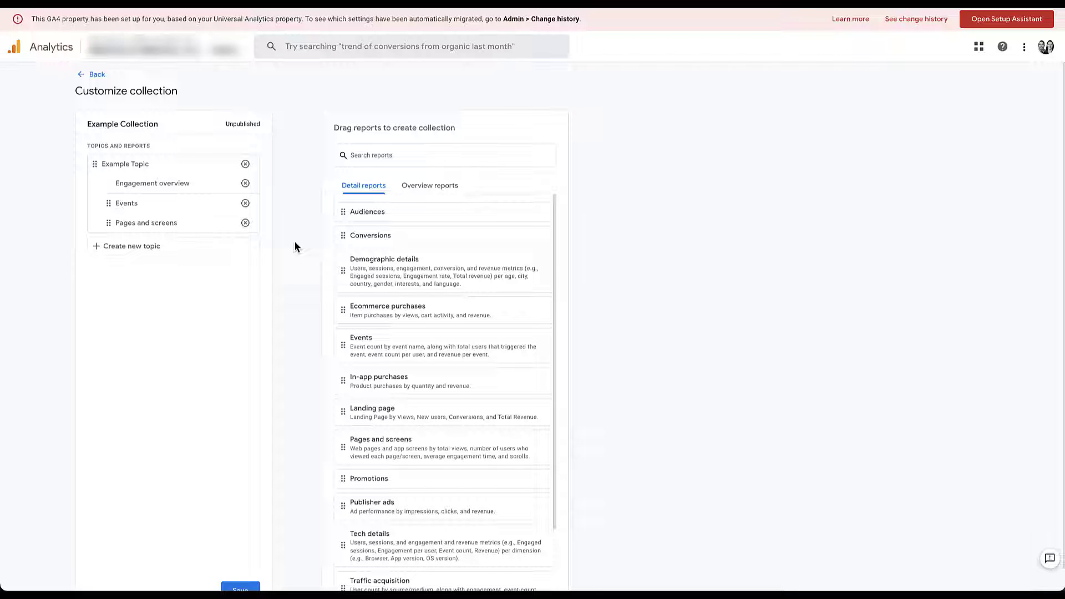
click(92, 247)
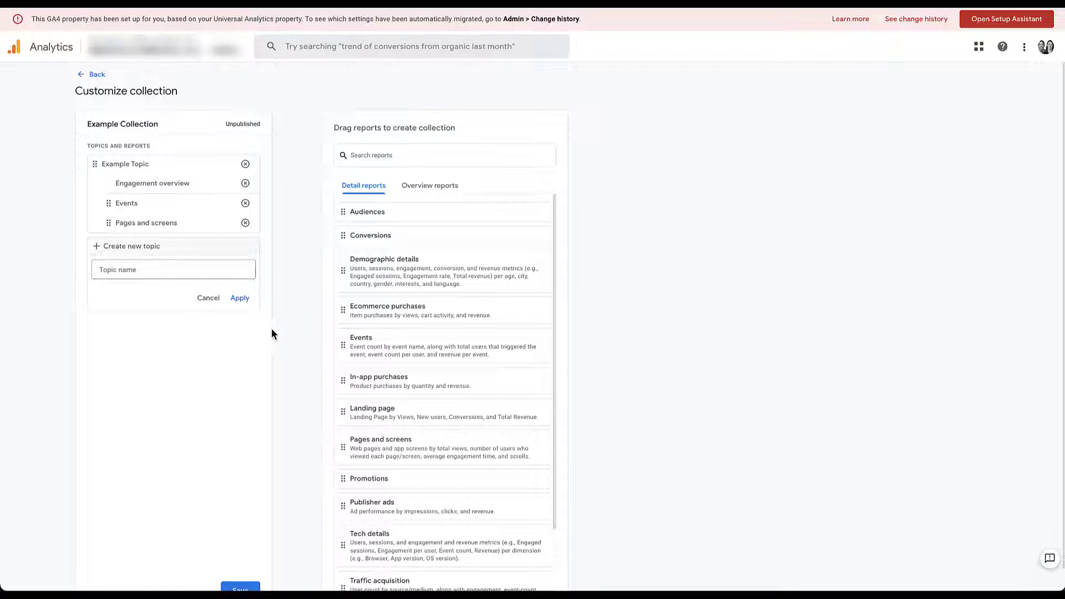
click(207, 299)
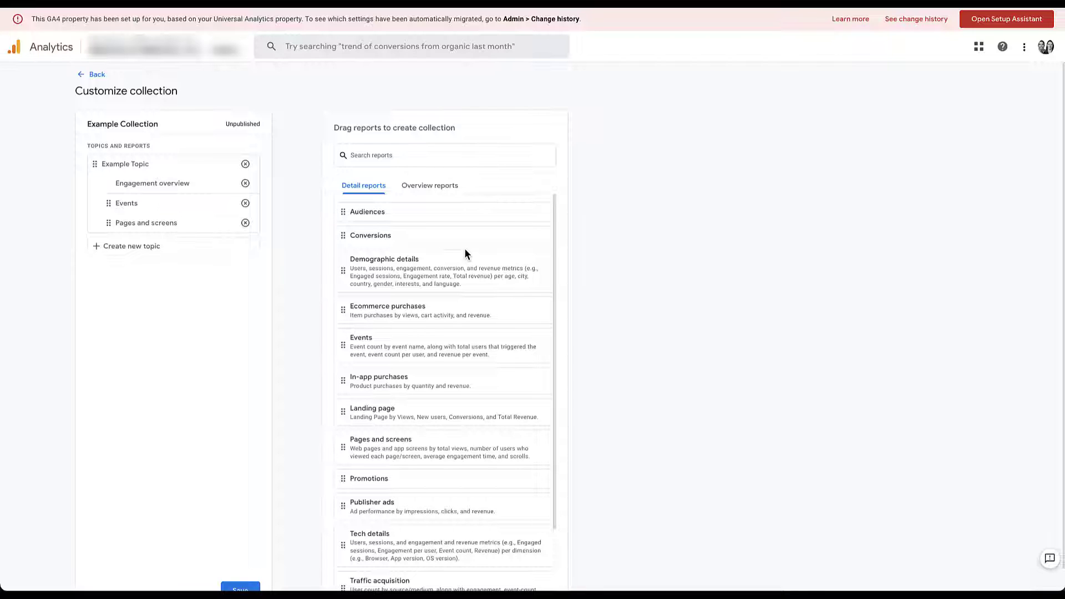
scroll(465, 249, down, 1)
scroll(465, 248, down, 1)
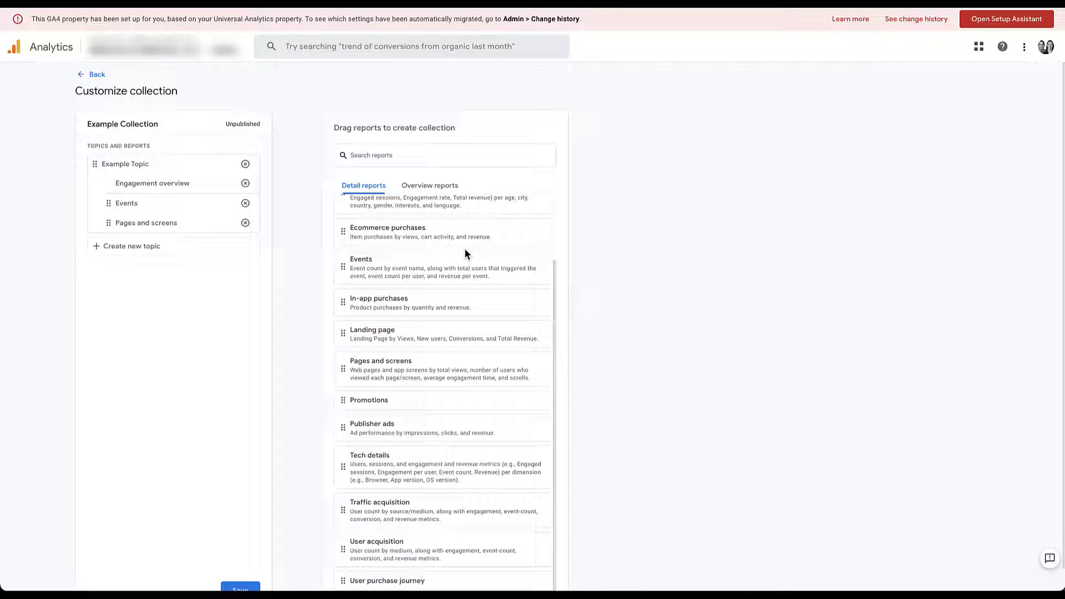
scroll(614, 310, down, 1)
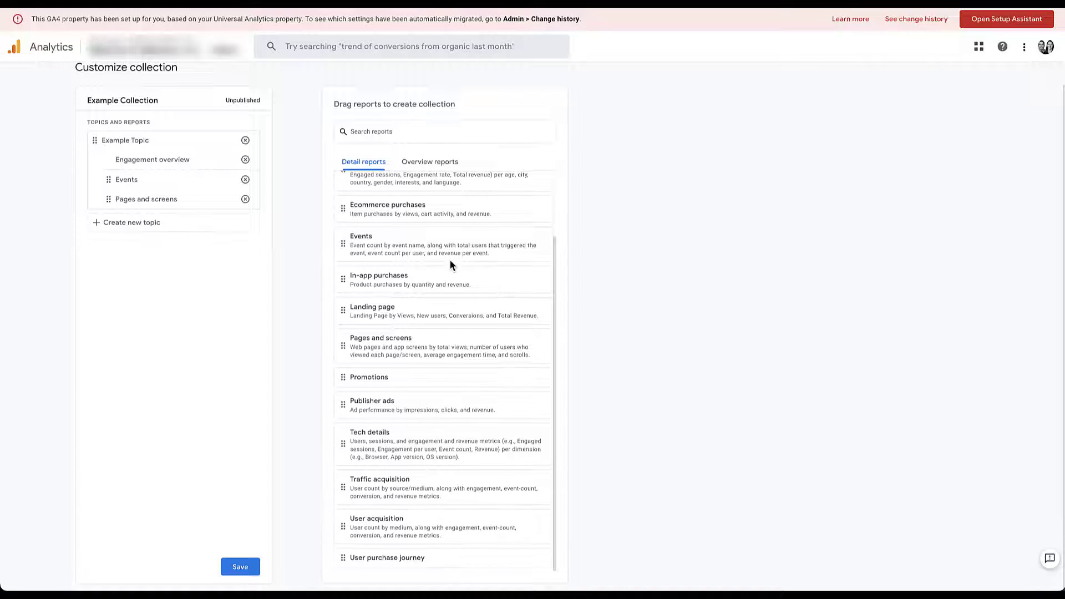
scroll(451, 260, up, 2)
click(434, 167)
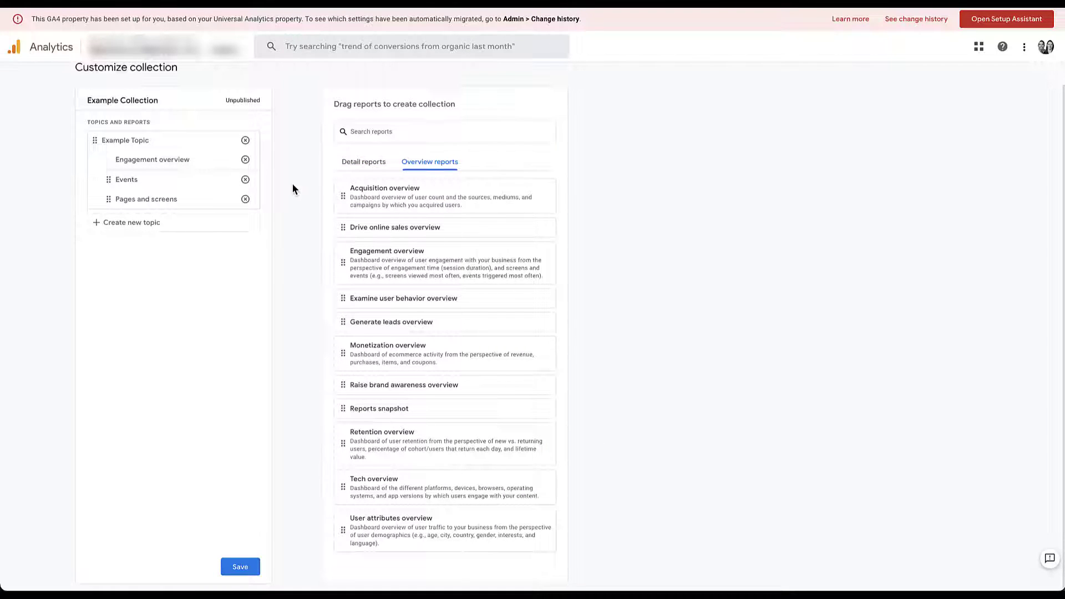
click(357, 166)
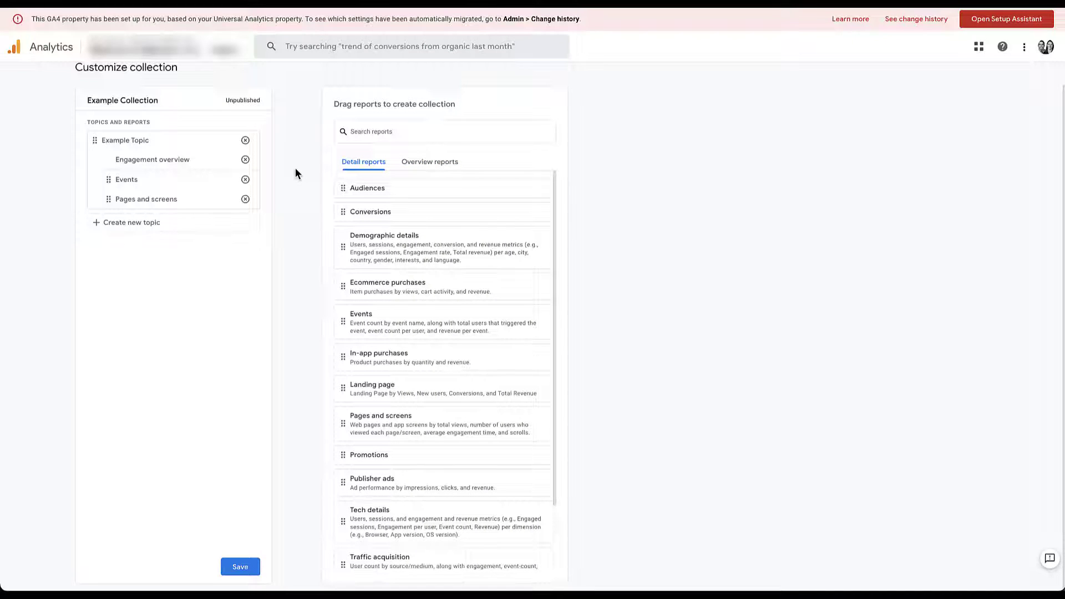
scroll(295, 174, up, 1)
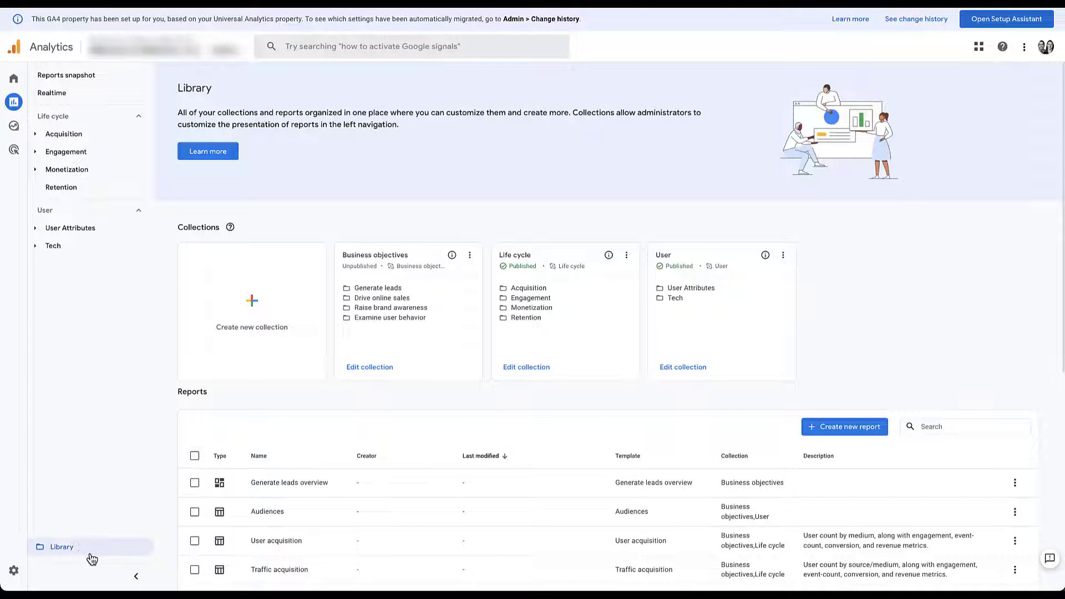
Create a detail report from the Traffic acquisition template and save it as 'Example Detail Report'.
click(864, 430)
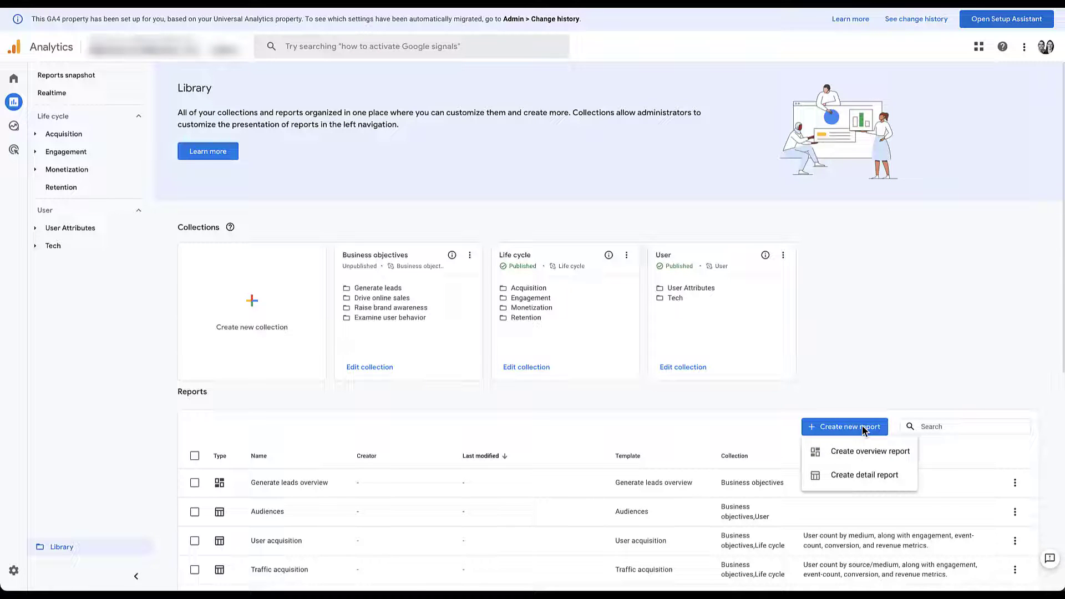
click(869, 481)
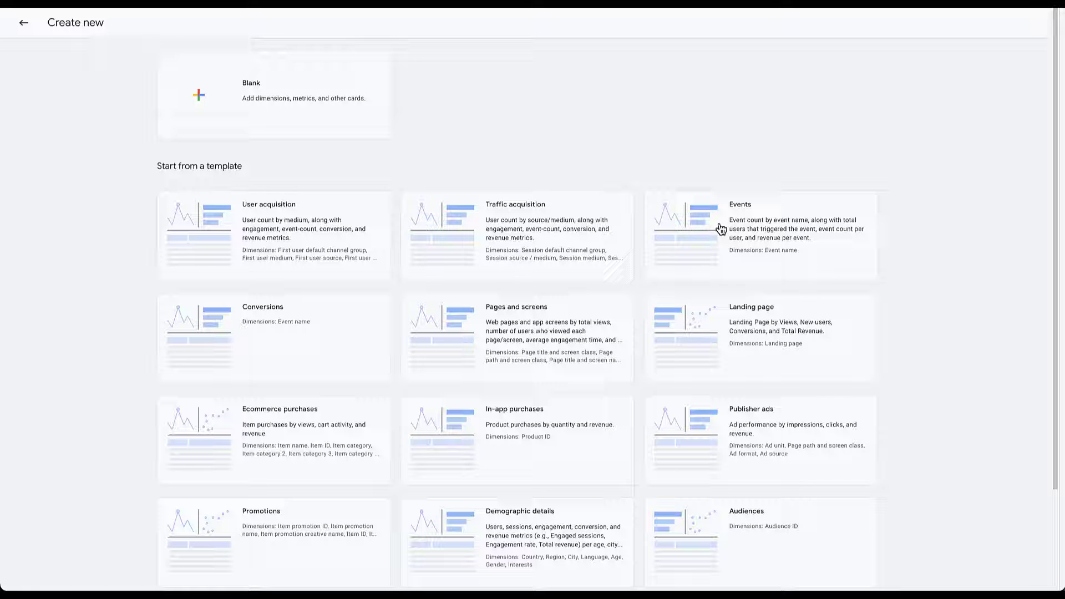
key(Escape)
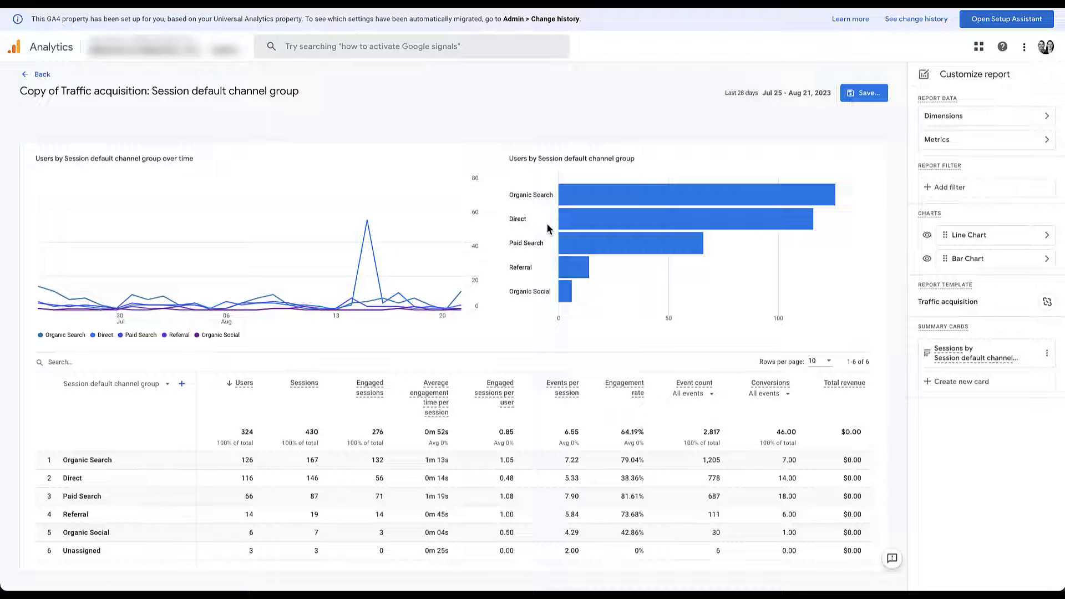
click(866, 95)
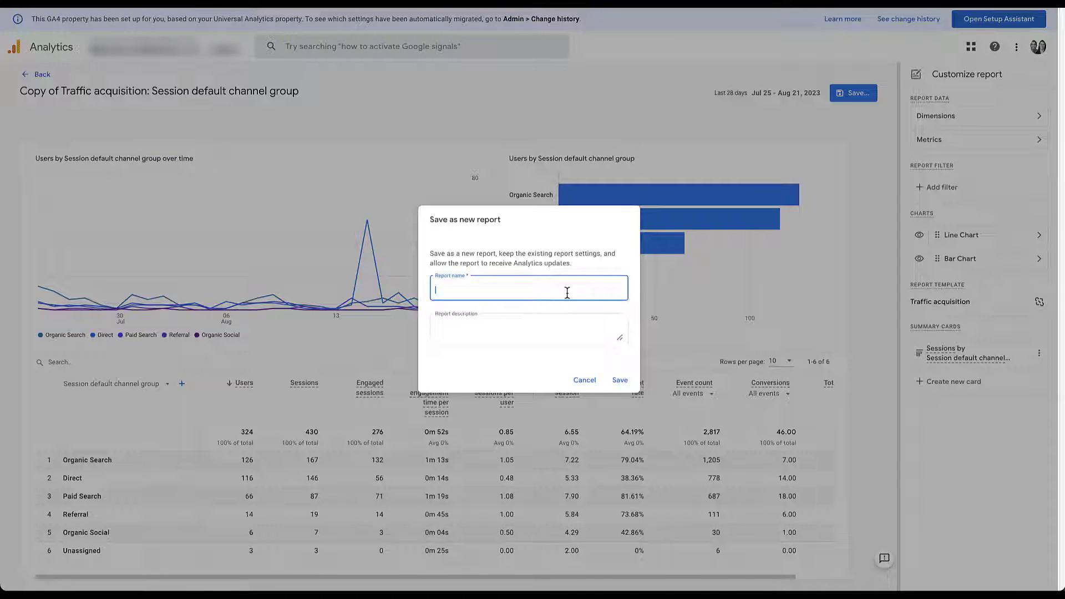
text(Example Detail Report)
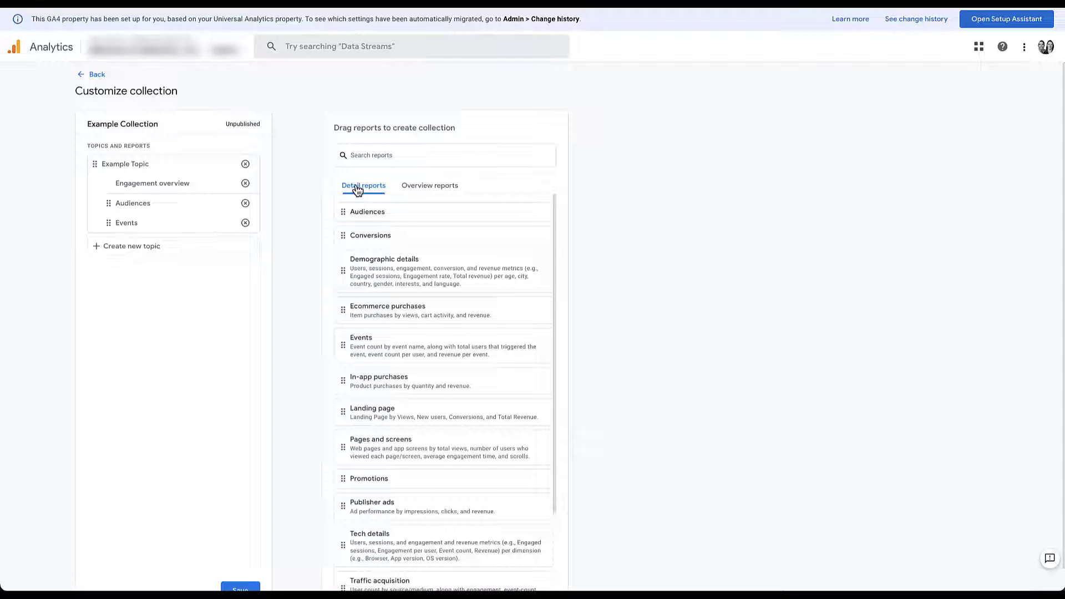
Add Example Detail Report from the Detail reports list as Example Topic's fourth item.
scroll(436, 321, down, 2)
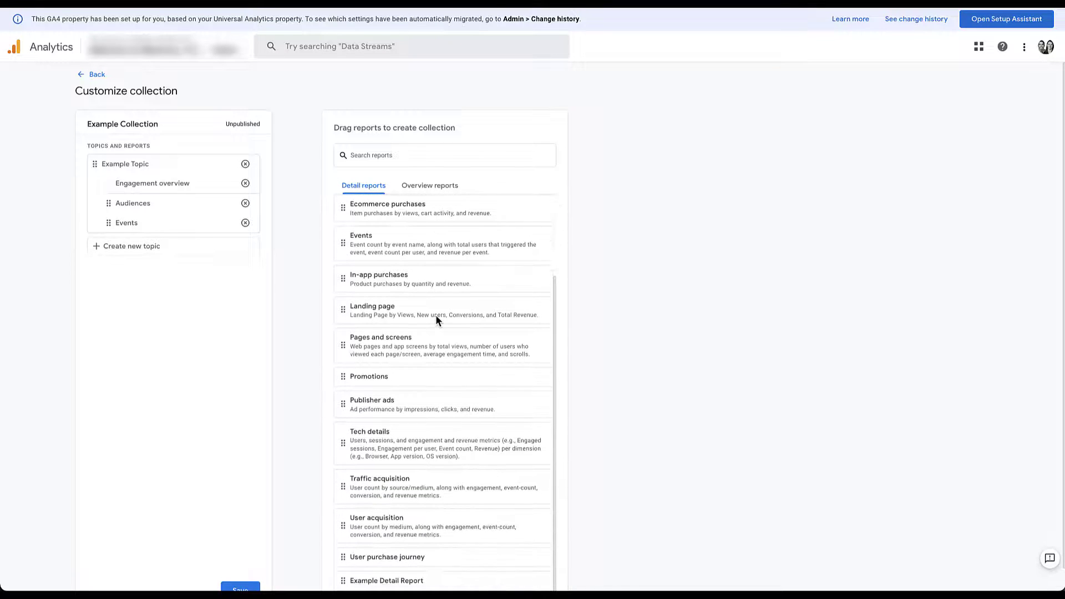
scroll(321, 557, down, 1)
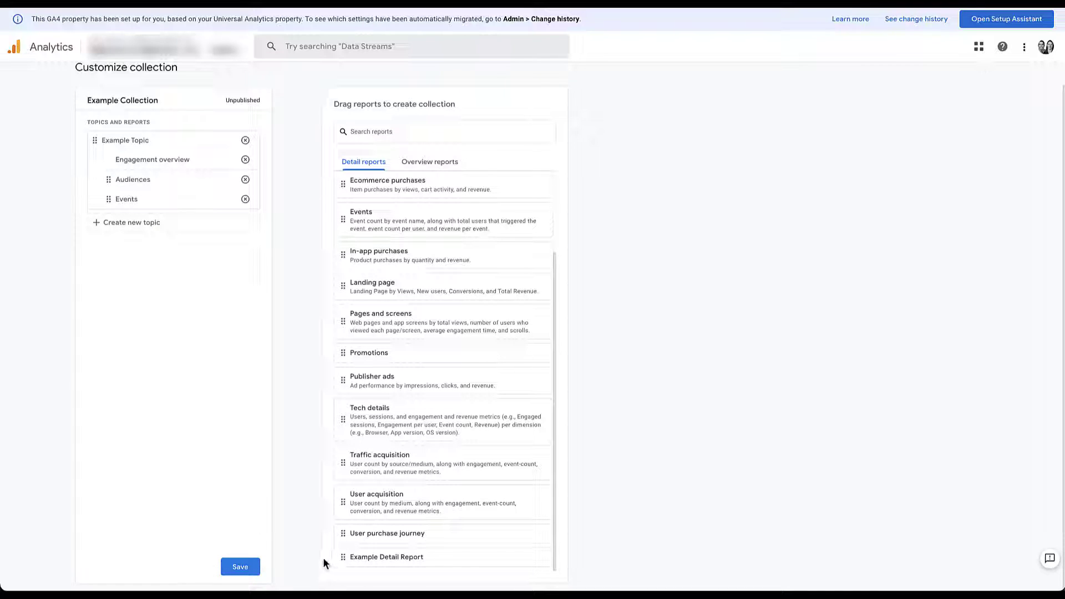
drag(343, 558, 115, 206)
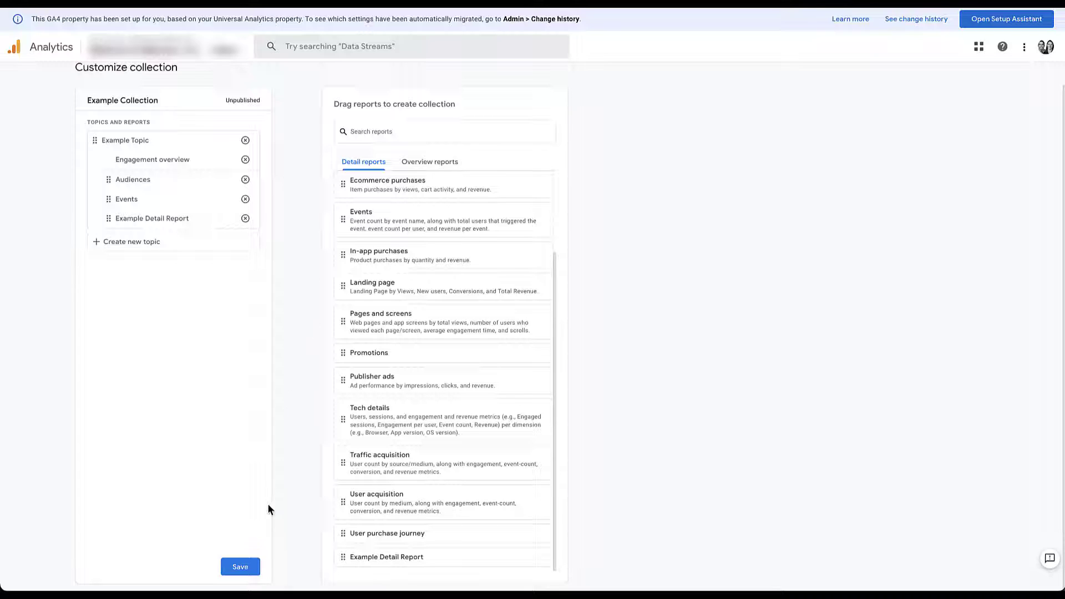
Save Example Collection and go back to the Library.
click(245, 566)
scroll(305, 388, up, 1)
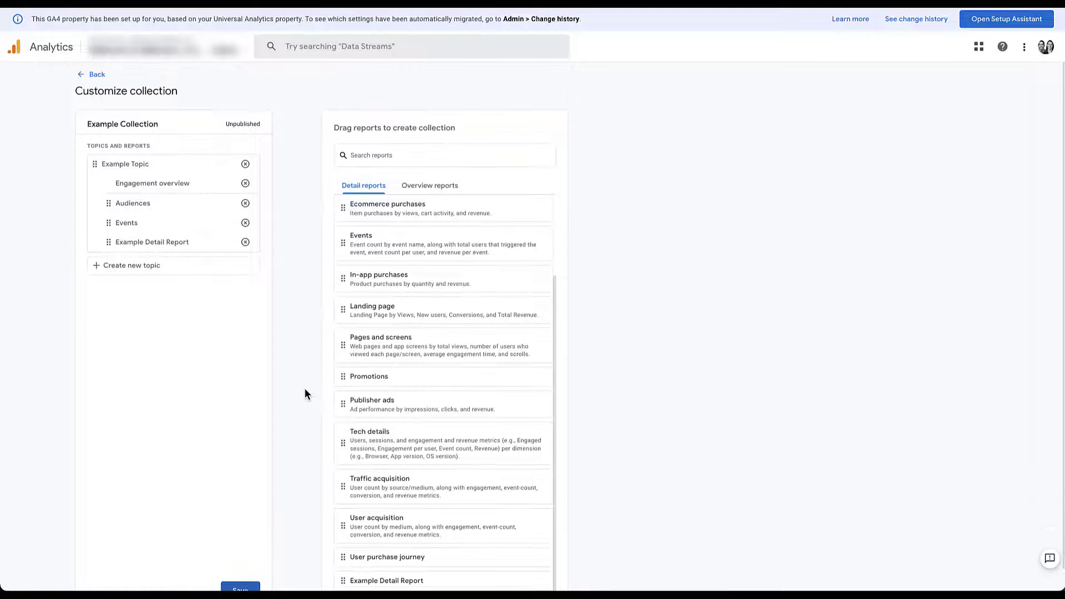
click(95, 75)
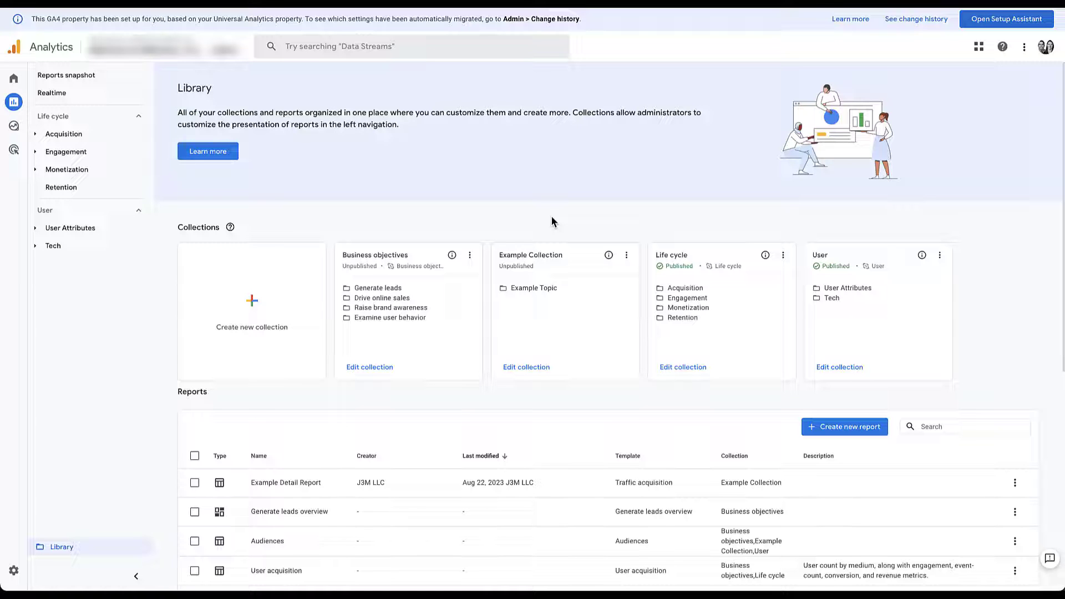
click(683, 367)
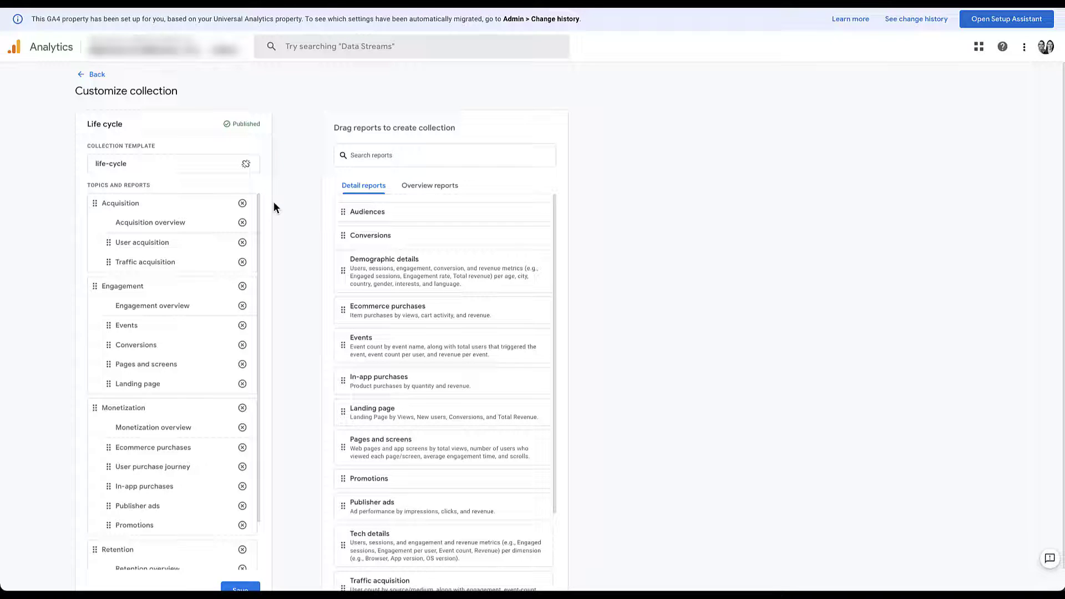
scroll(282, 451, down, 1)
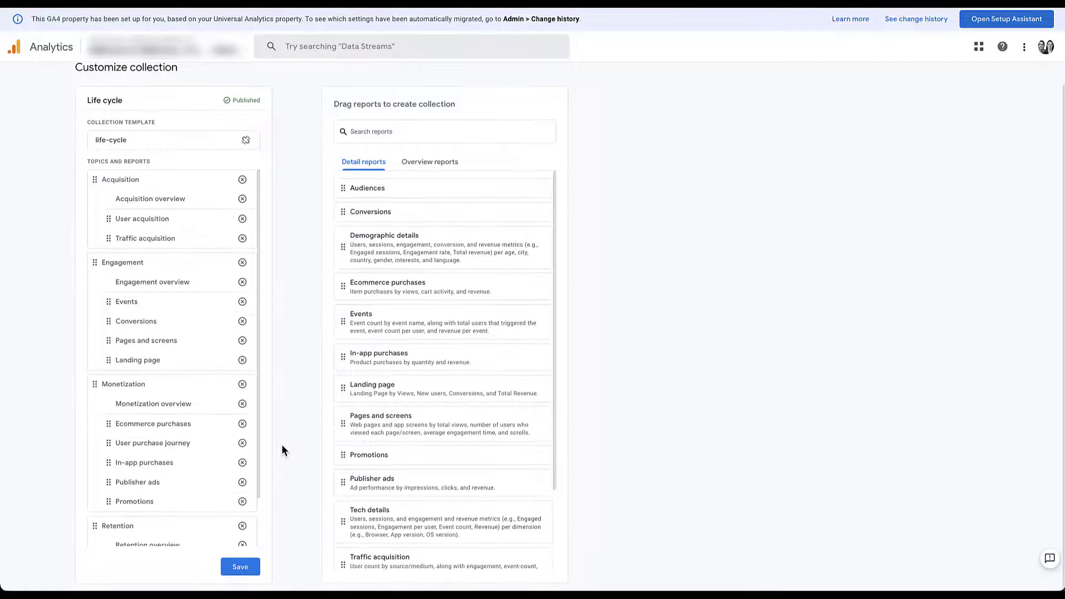
scroll(122, 412, down, 1)
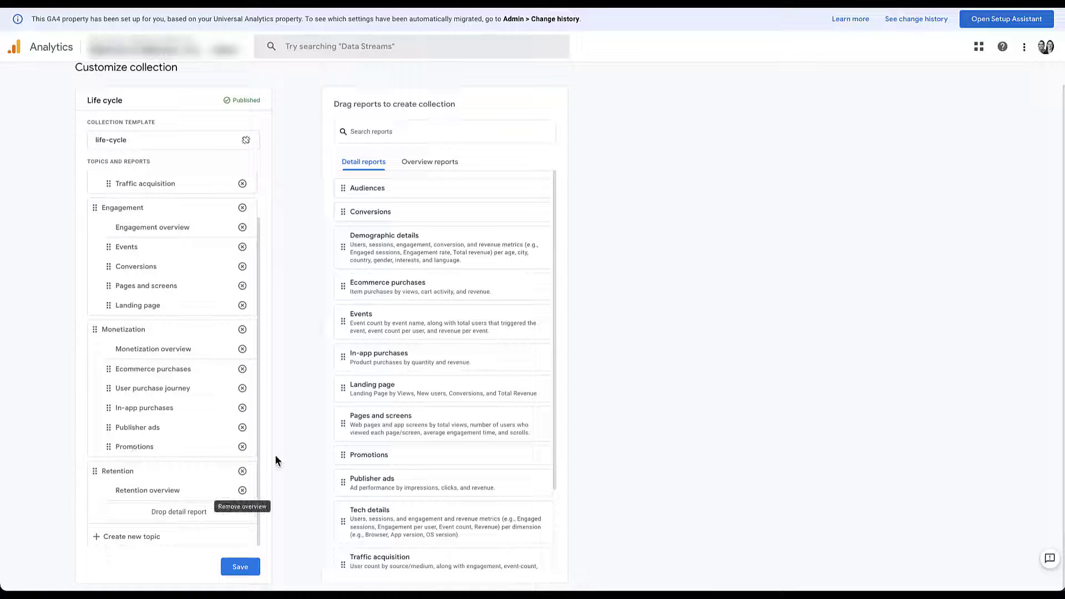
scroll(289, 228, up, 1)
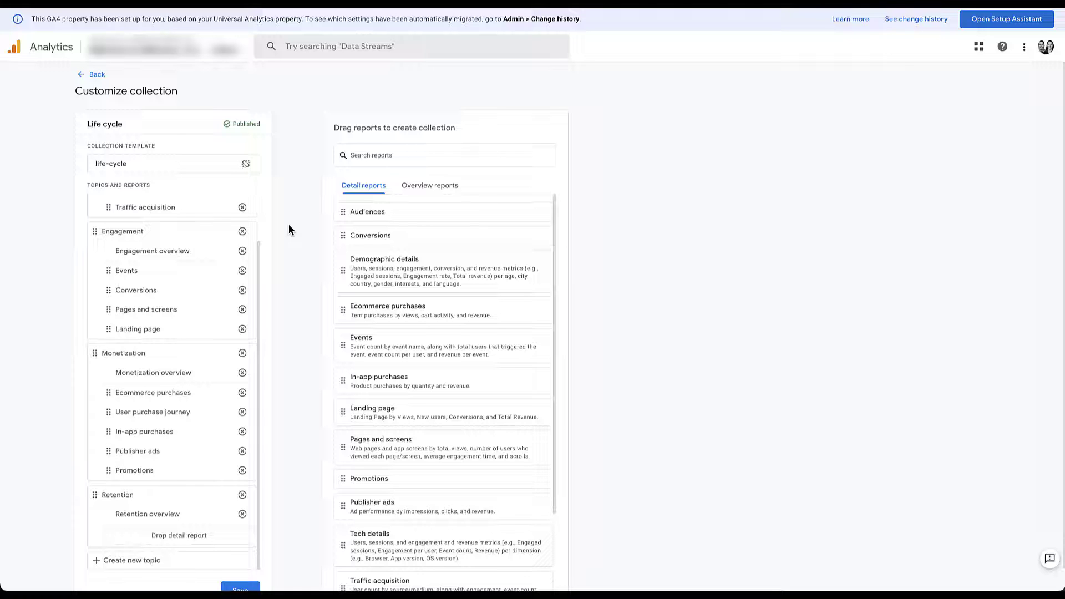
click(93, 77)
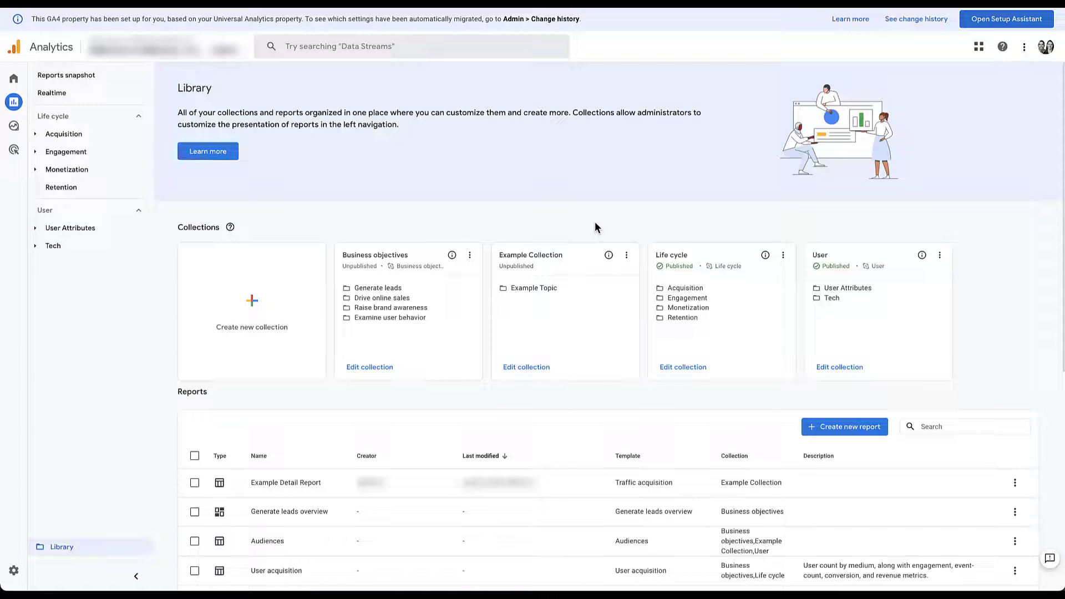
Publish Example Collection, view Example Topic's reports in the navigation, then unpublish it.
click(628, 258)
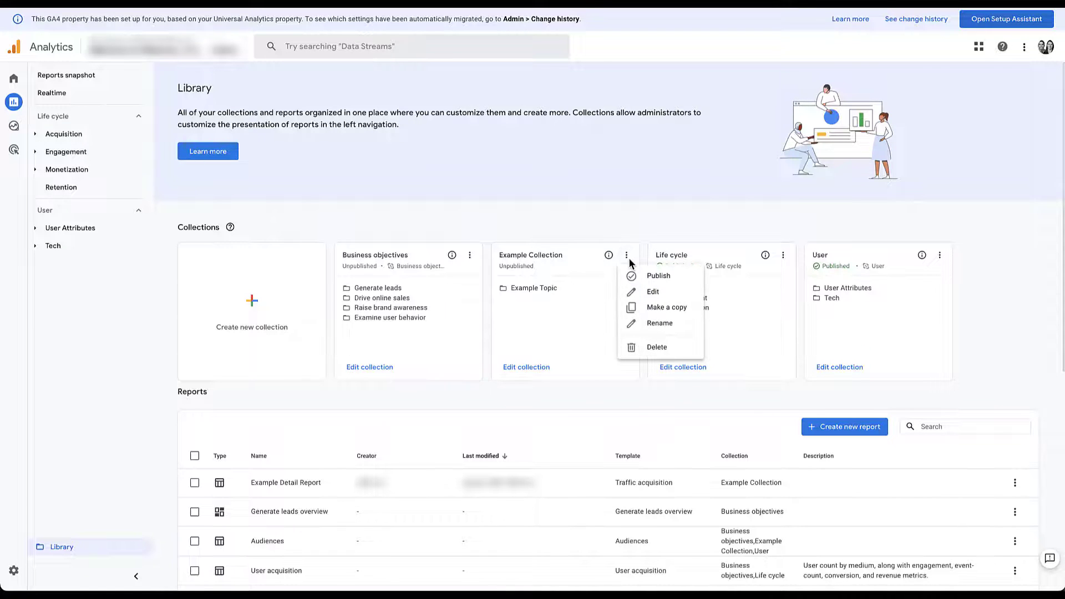
click(694, 276)
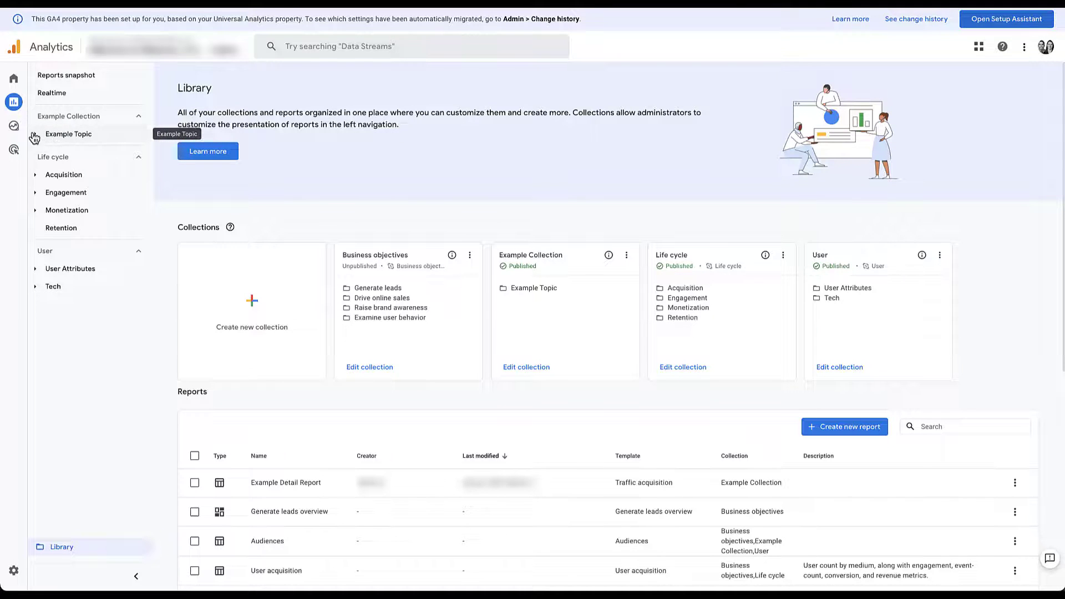
click(99, 140)
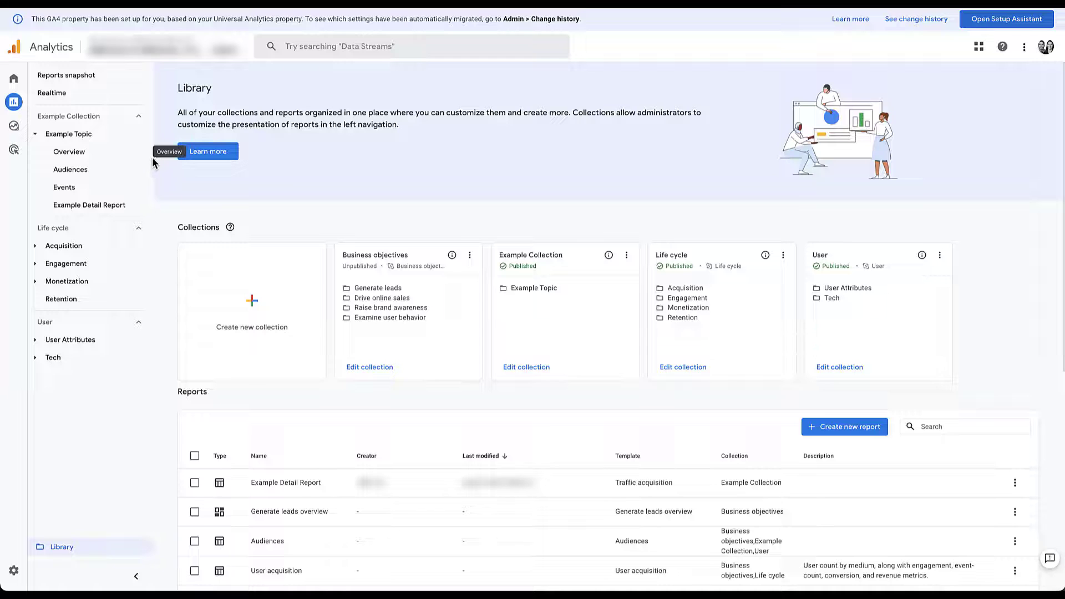
click(628, 259)
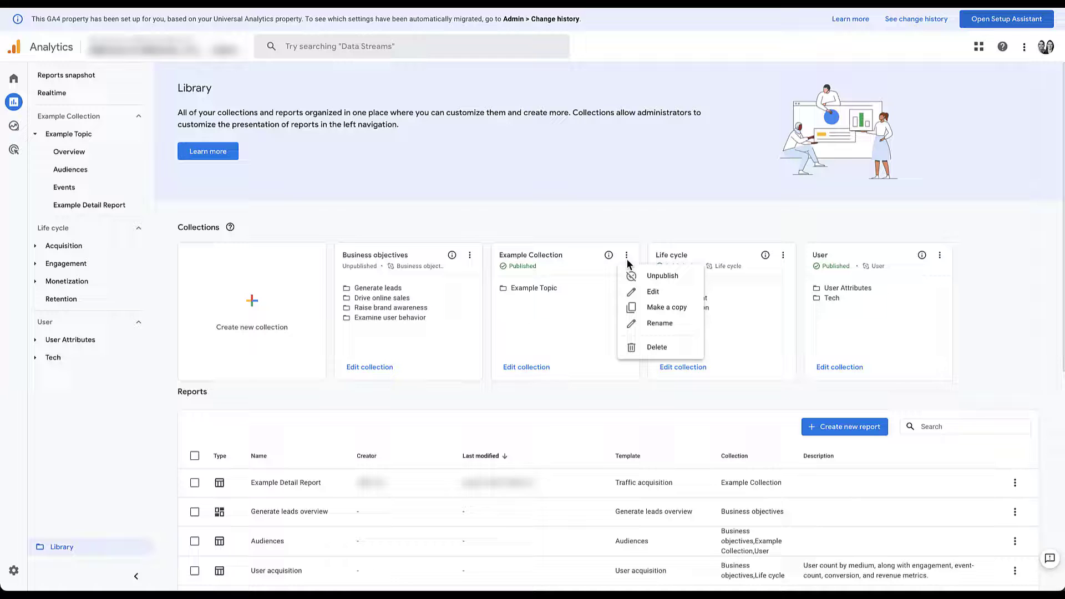
click(697, 277)
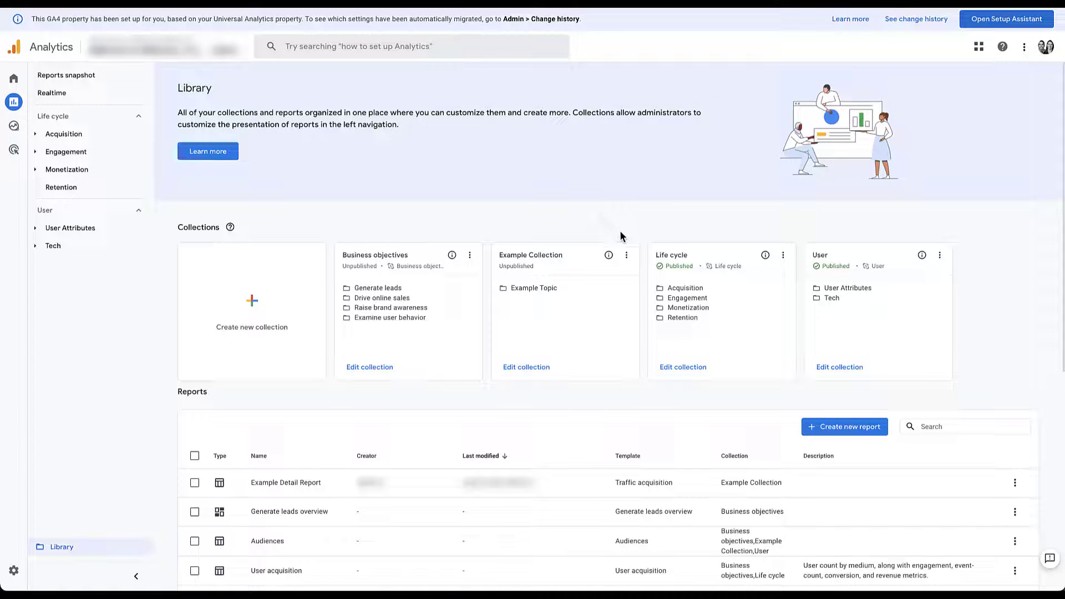
click(632, 259)
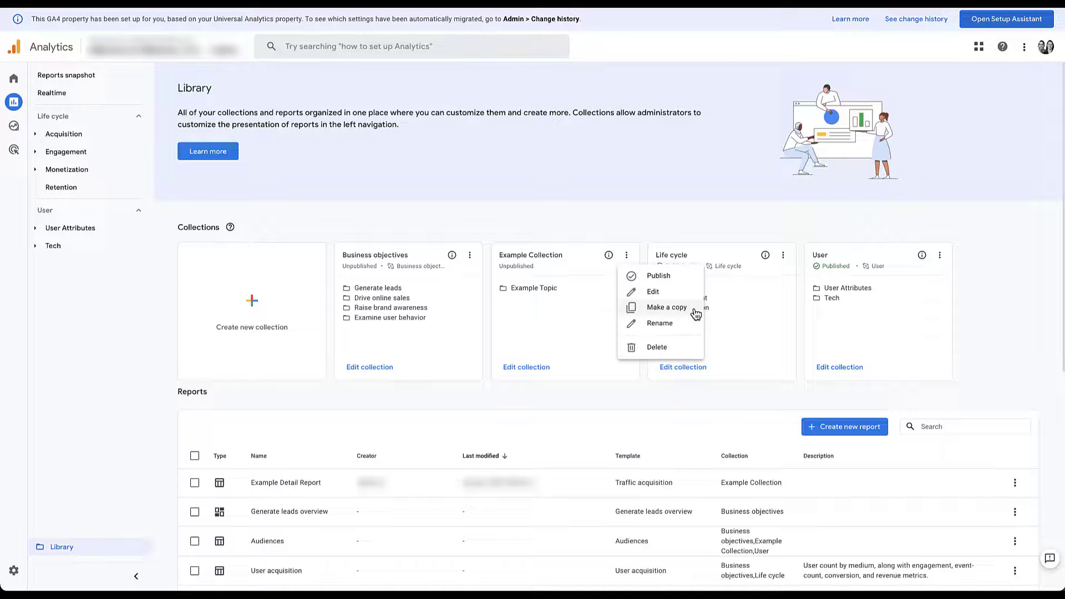
click(731, 224)
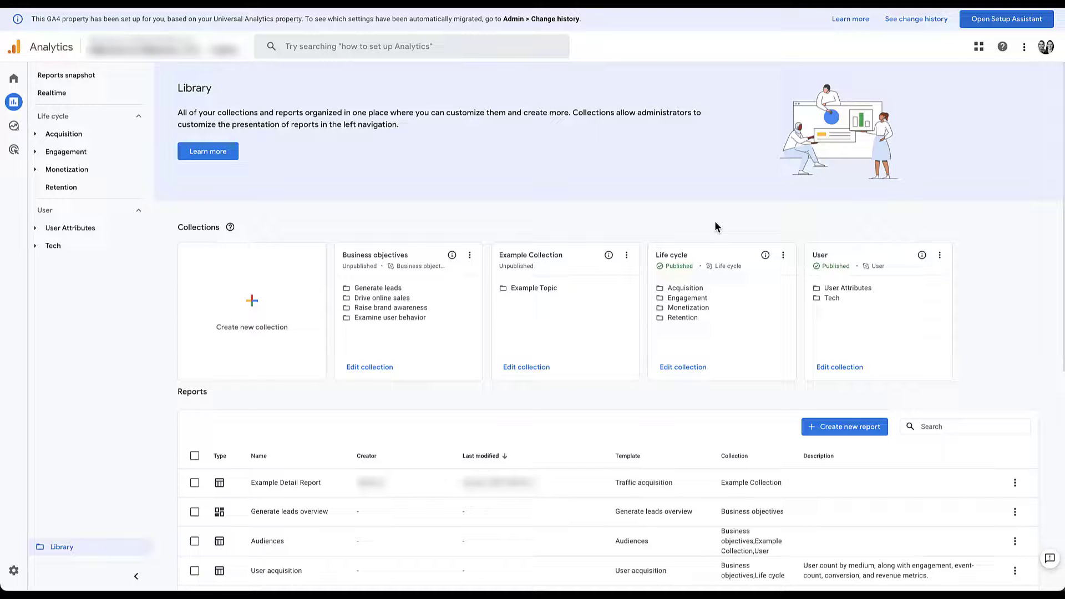
click(783, 254)
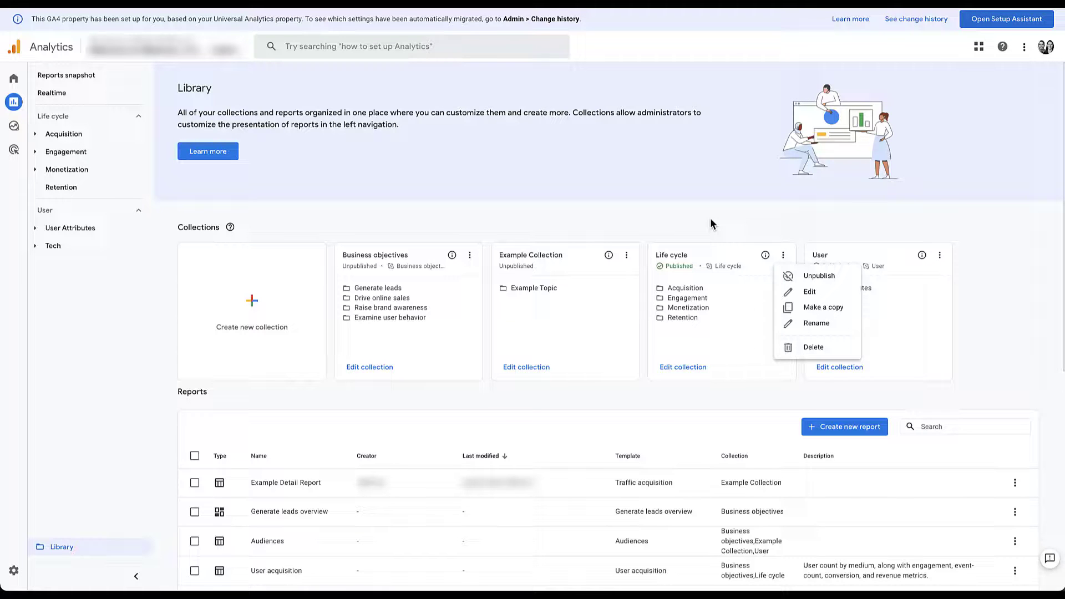
click(710, 220)
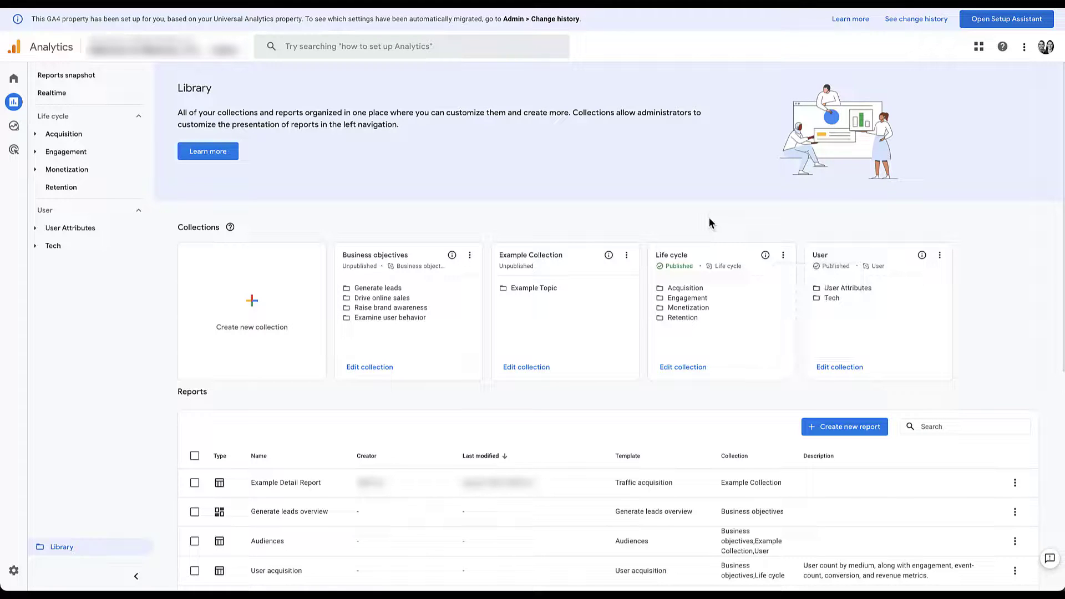